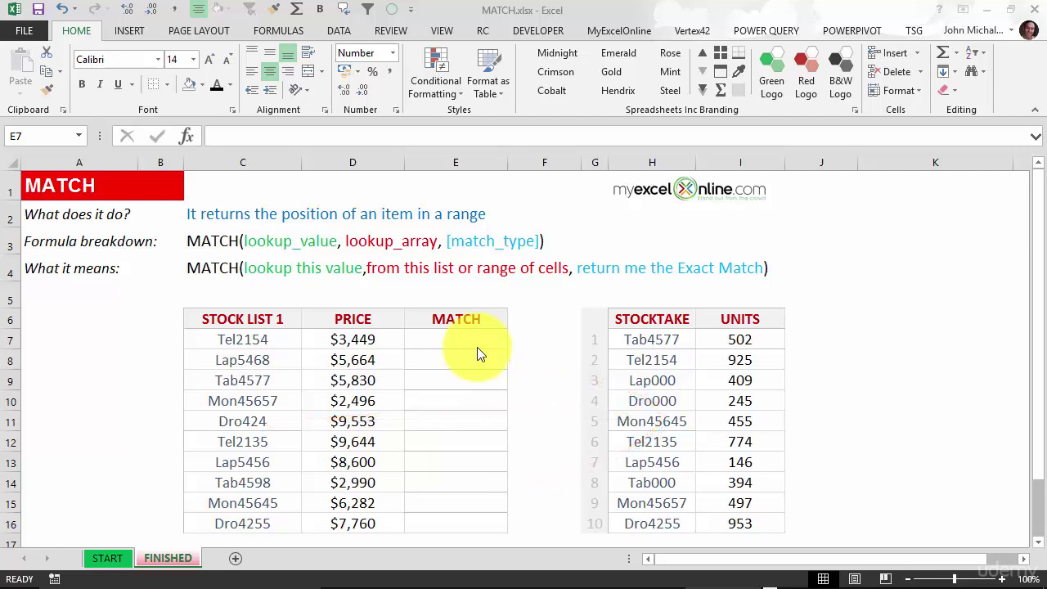
Step: Compare STOCK LIST 1 items such as Tab4577 with the STOCKTAKE list, starting from E7
click(477, 345)
scroll(428, 366, down, 1)
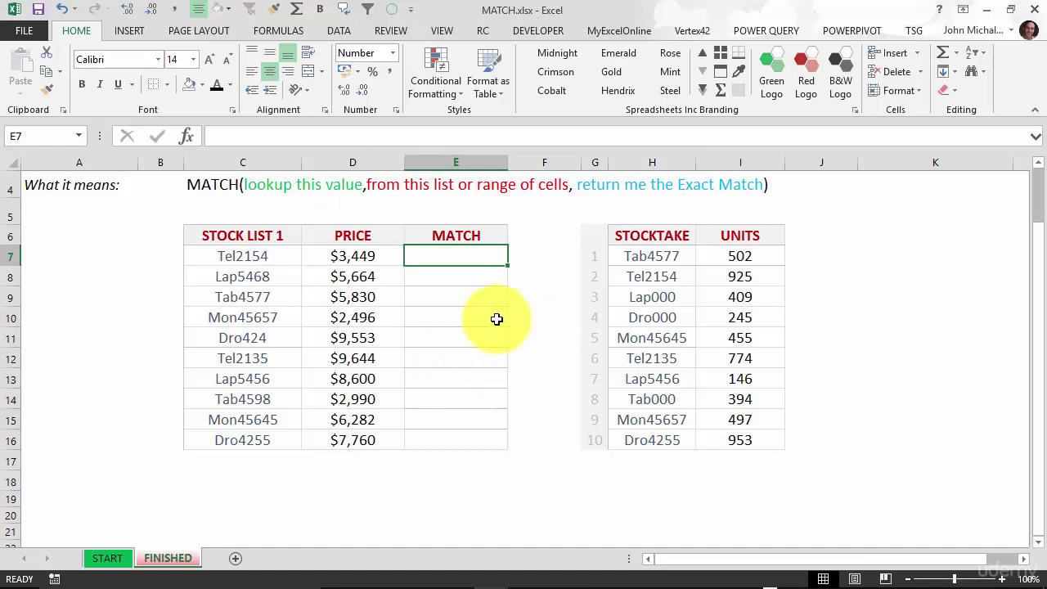
scroll(475, 334, up, 1)
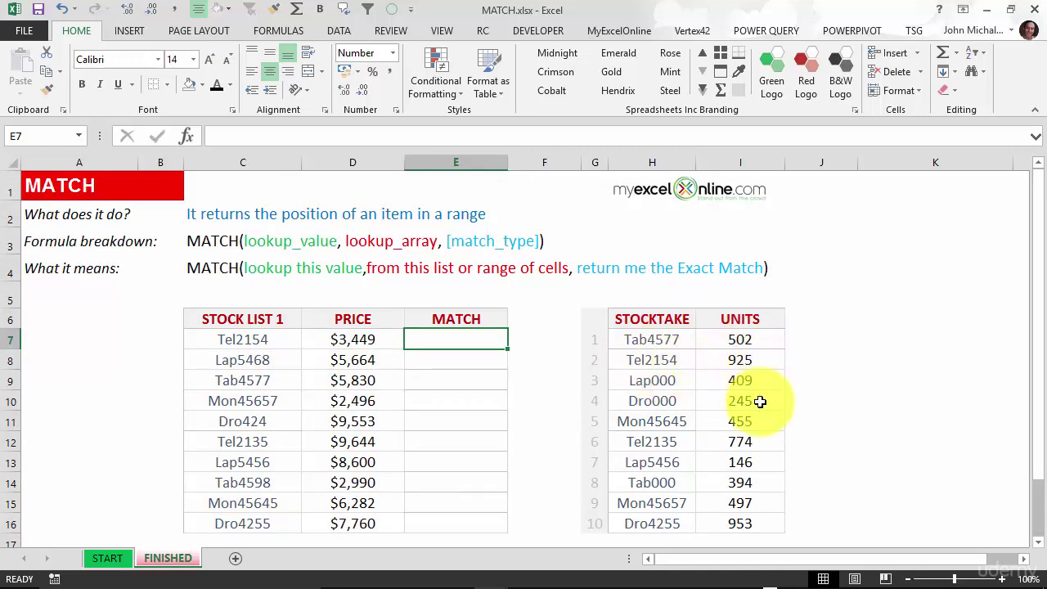
drag(278, 338, 270, 393)
click(269, 383)
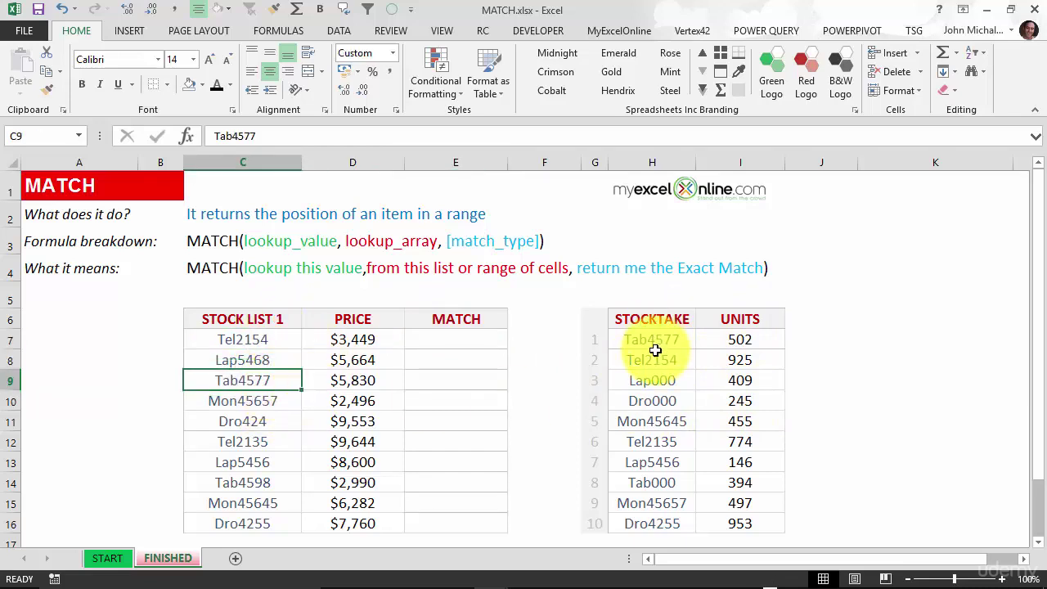
click(656, 341)
key(Left)
key(Left)
key(Left)
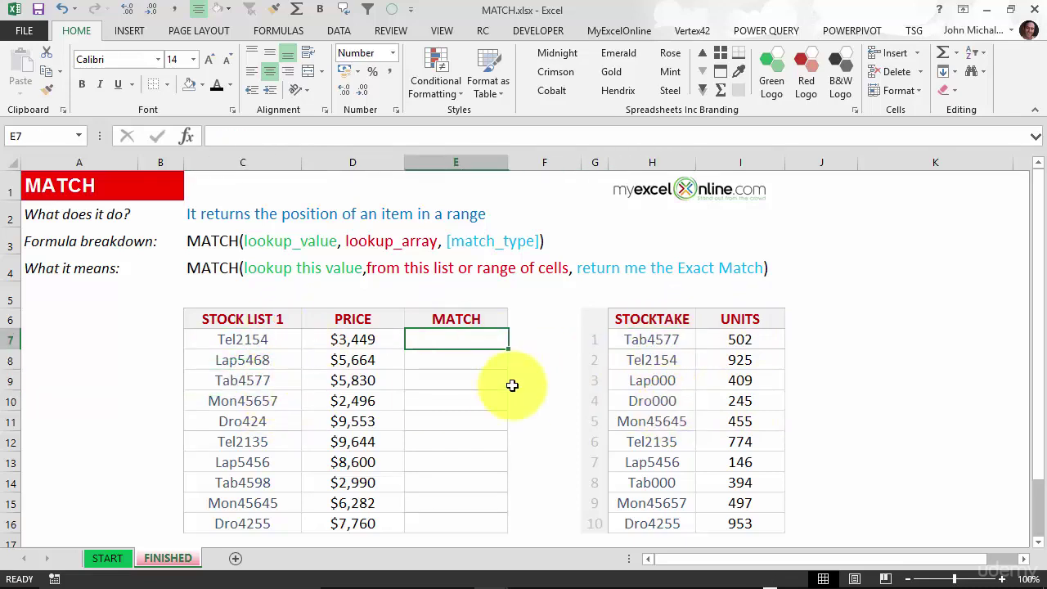
Step: Enter =MATCH(C7,$H$7:$H$16,0) in E7 to locate Tel2154, returning 2
text(=MATCH()
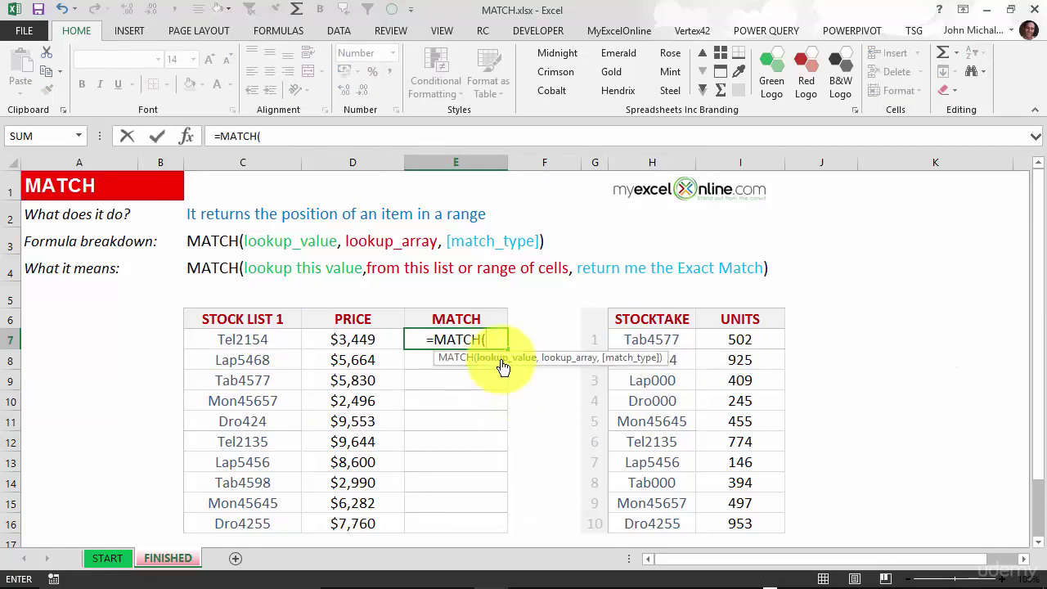
click(250, 341)
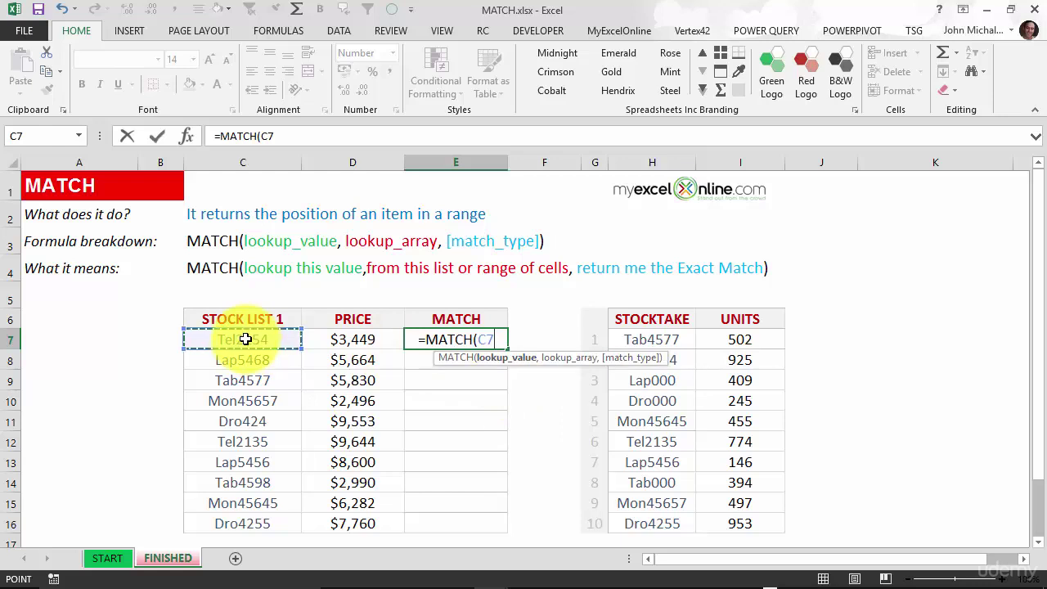
text(,)
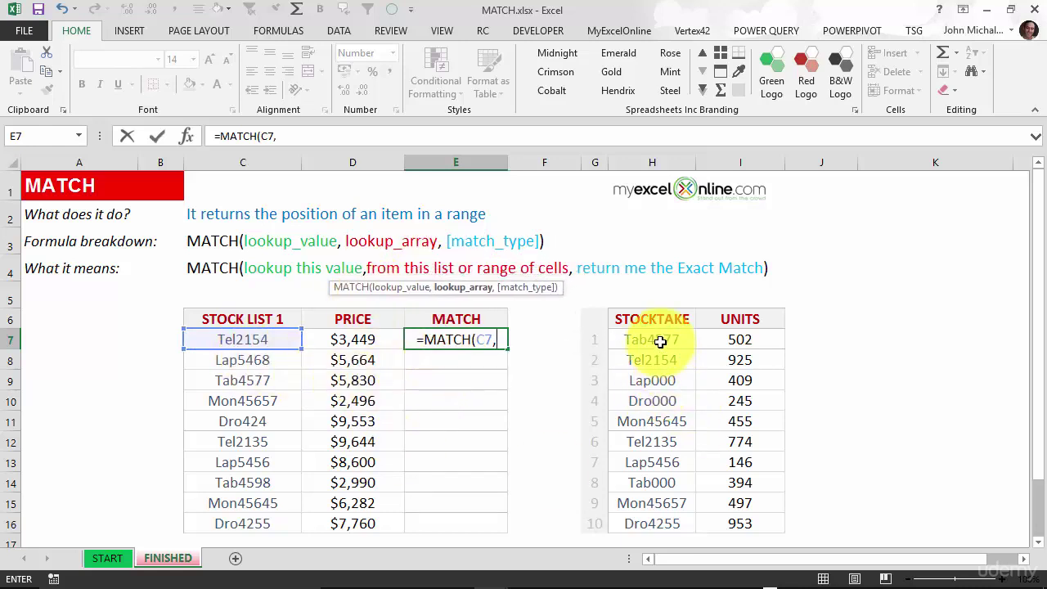
drag(661, 338, 657, 533)
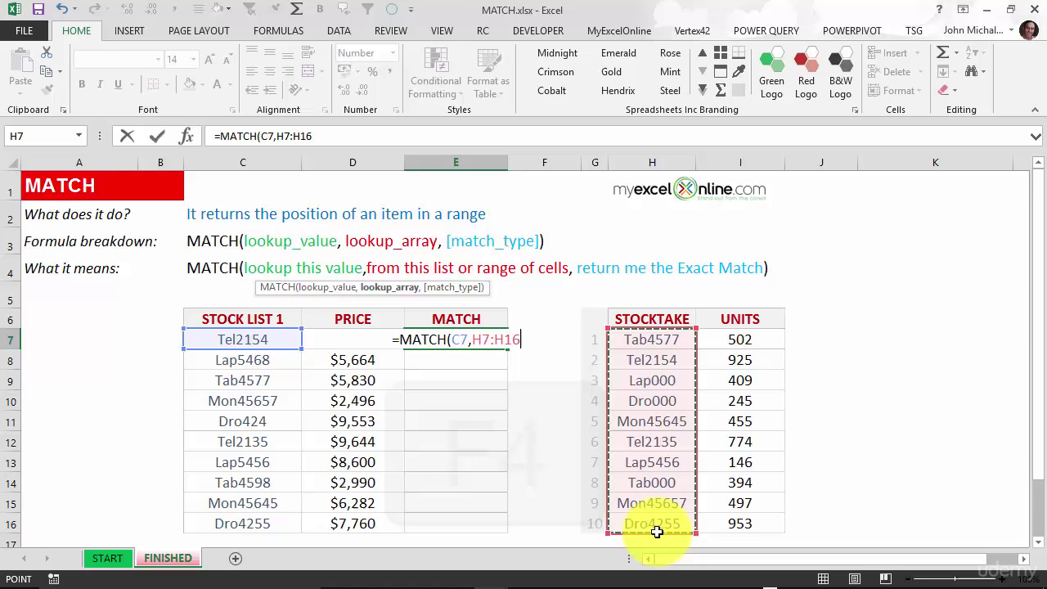
key(F4)
text(,)
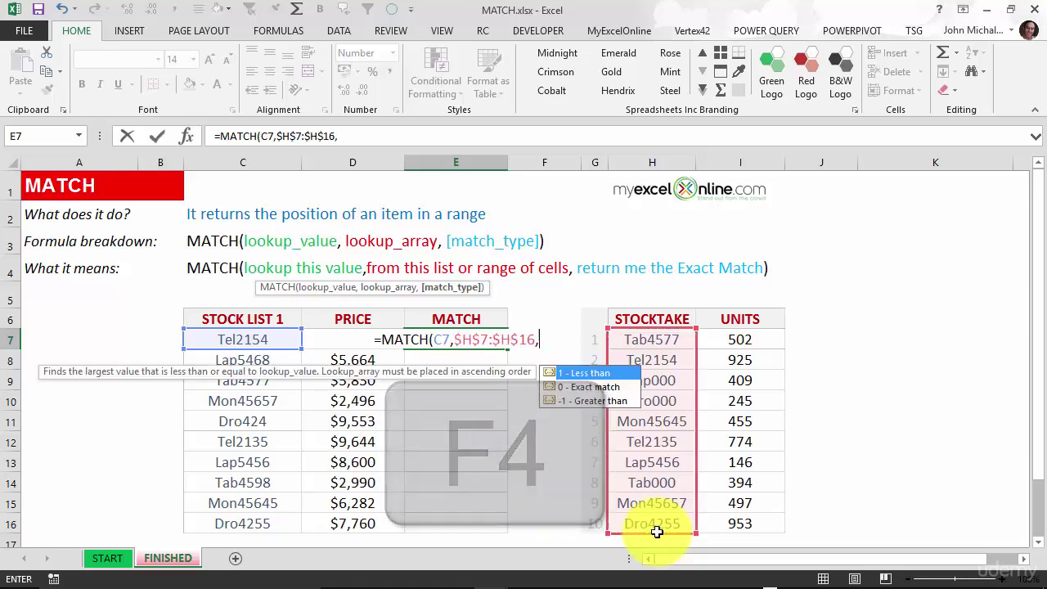
click(596, 385)
double_click(595, 385)
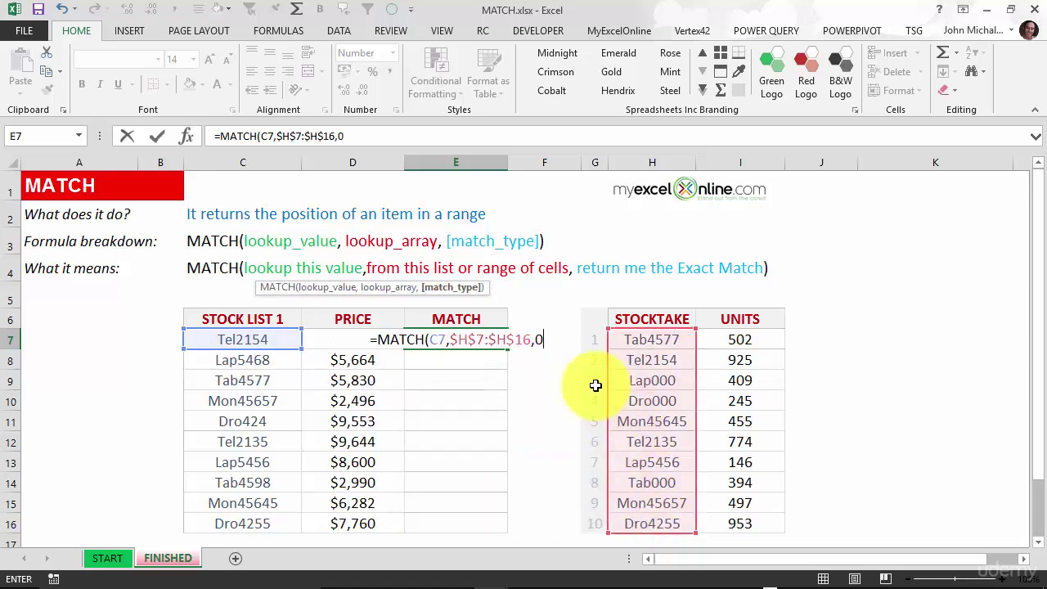
text())
key(Return)
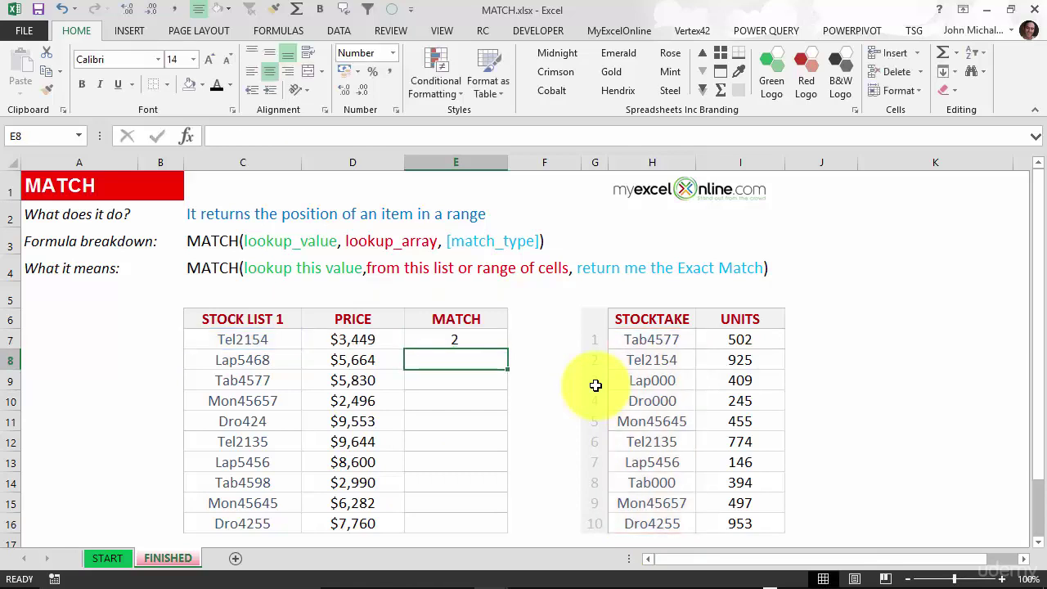
click(442, 341)
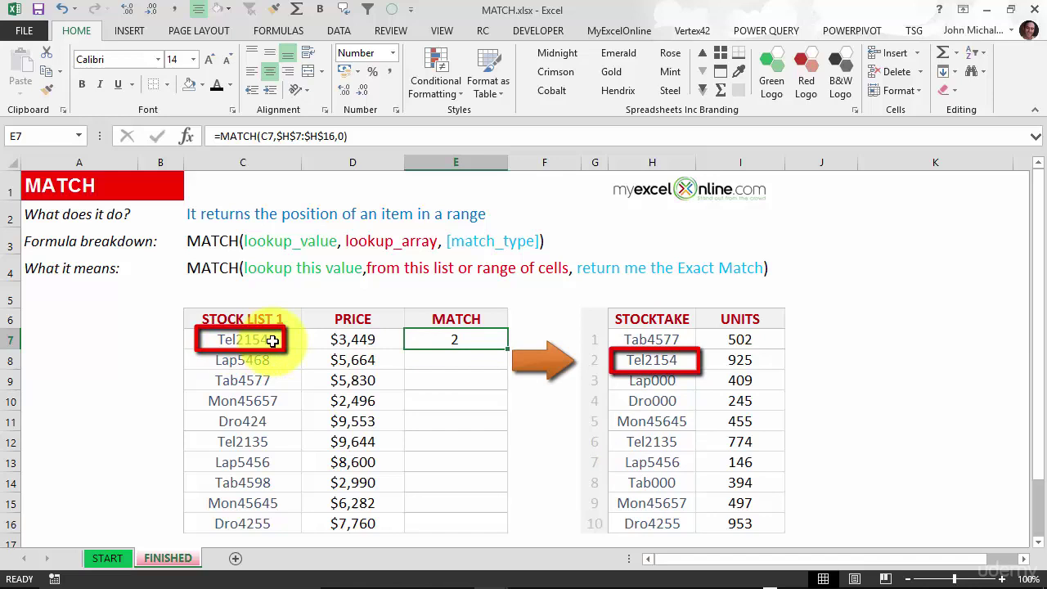
click(647, 360)
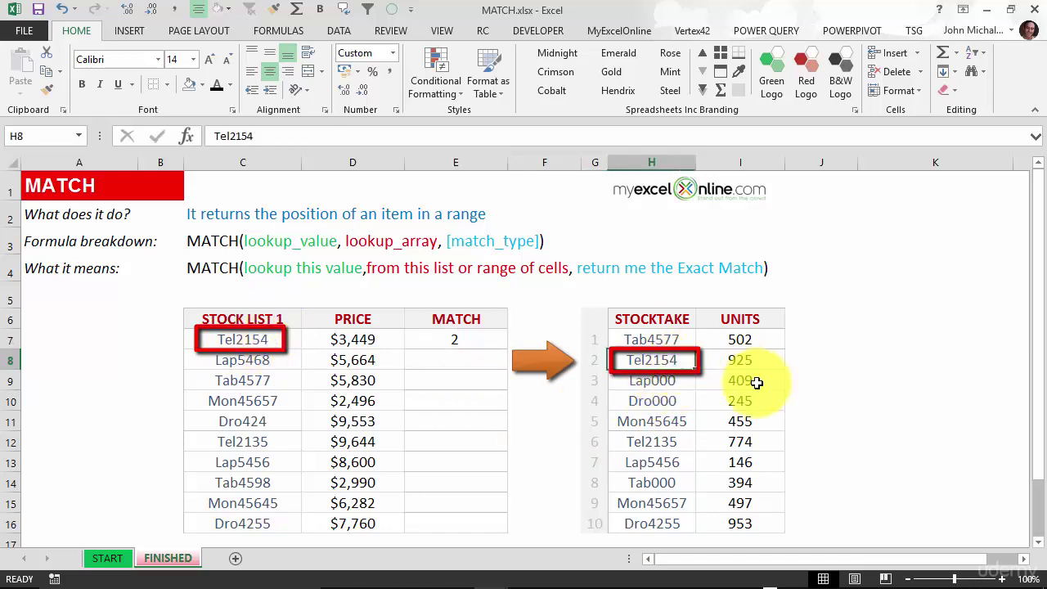
click(595, 364)
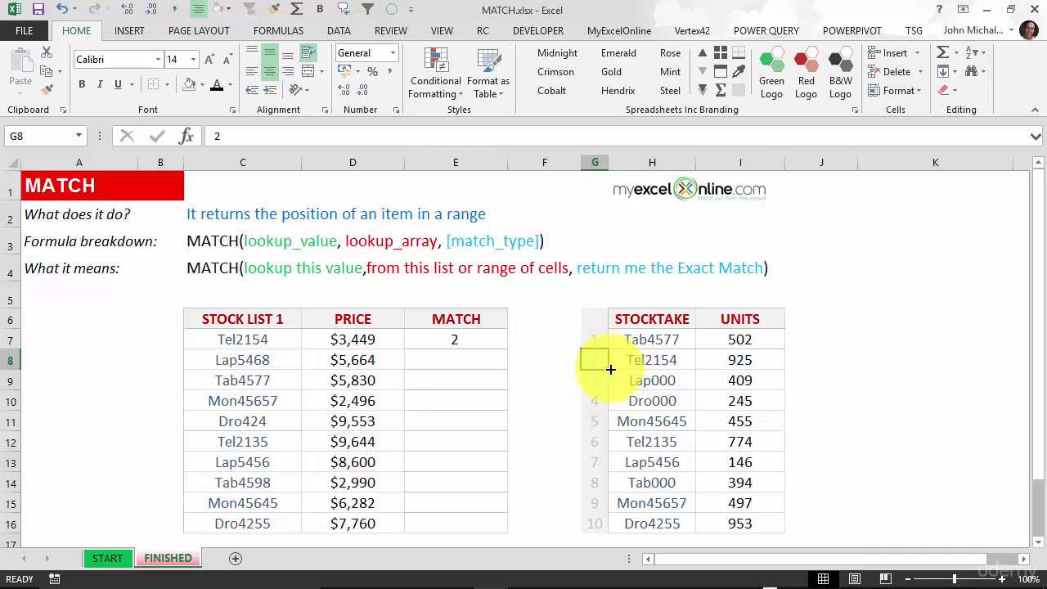
click(624, 366)
click(468, 339)
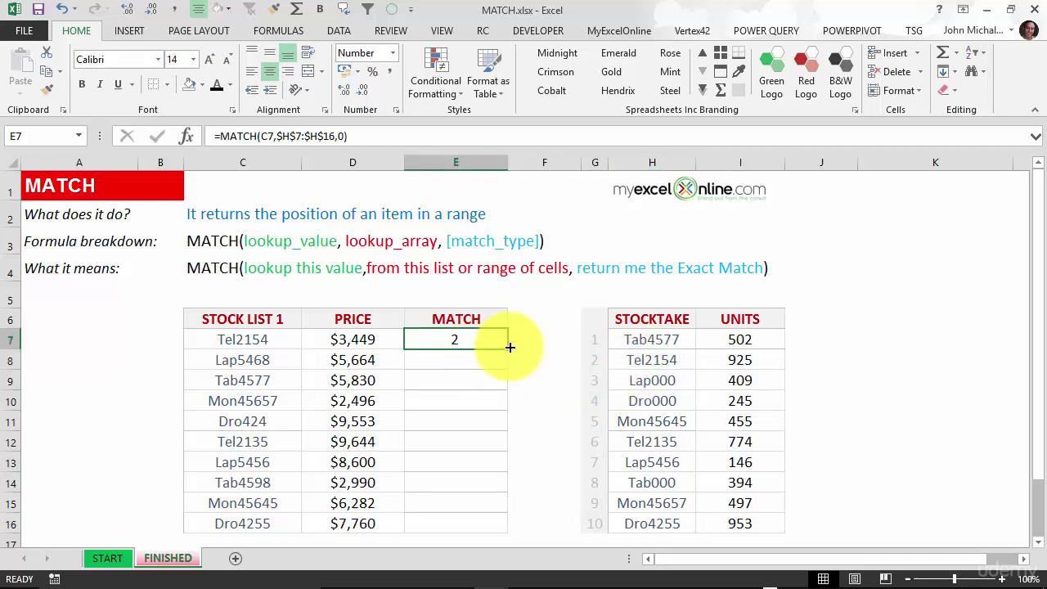
drag(510, 348, 501, 535)
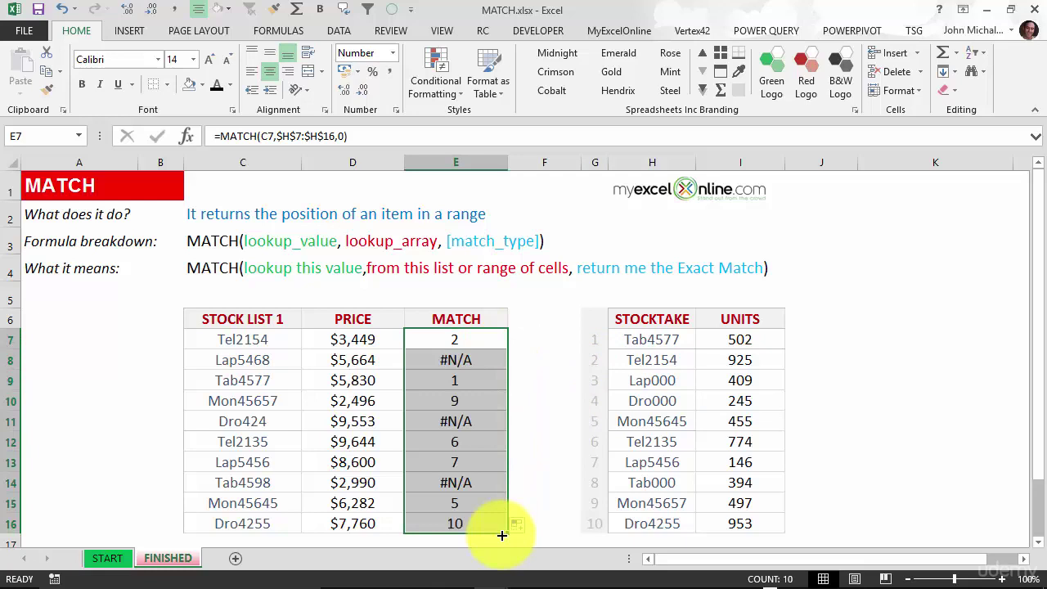
click(478, 360)
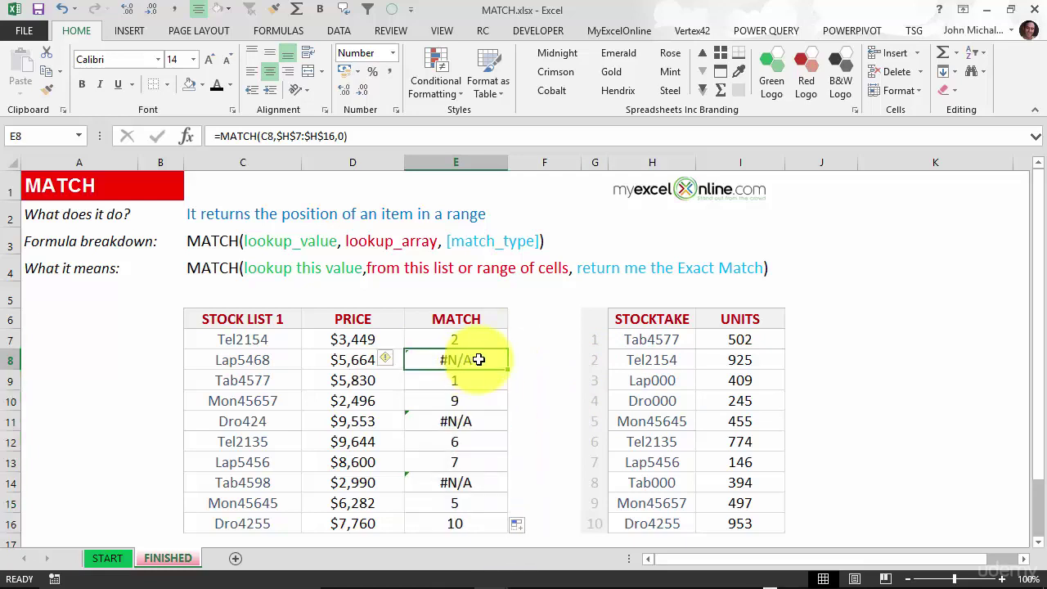
click(275, 360)
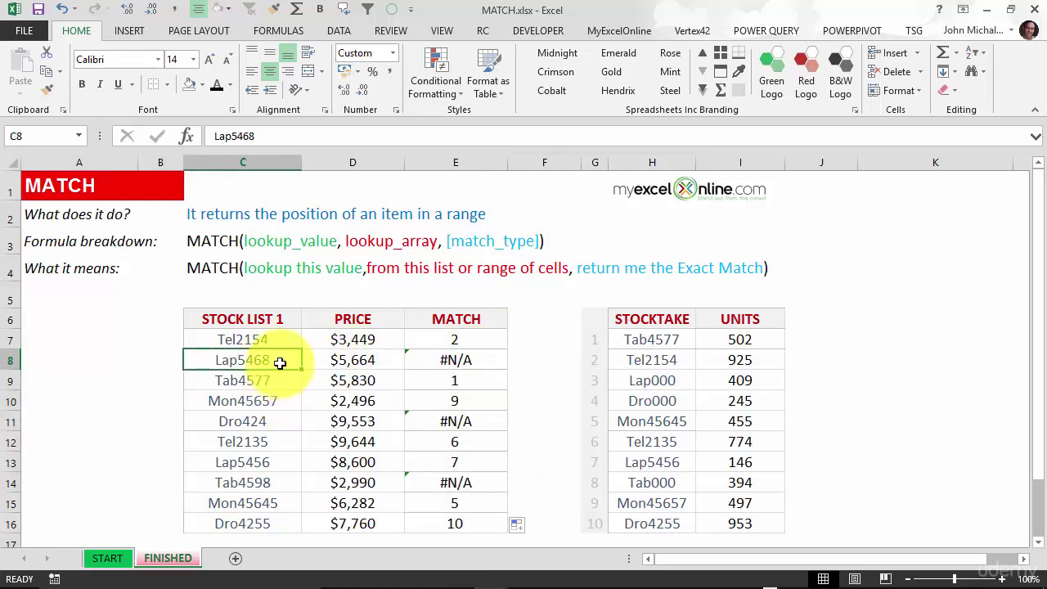
click(463, 366)
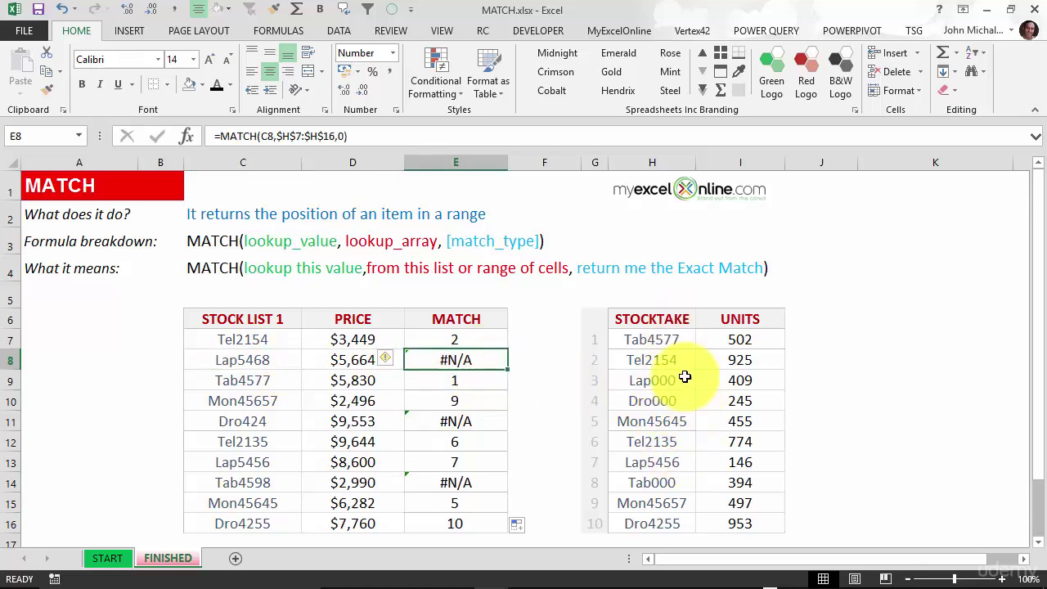
click(417, 375)
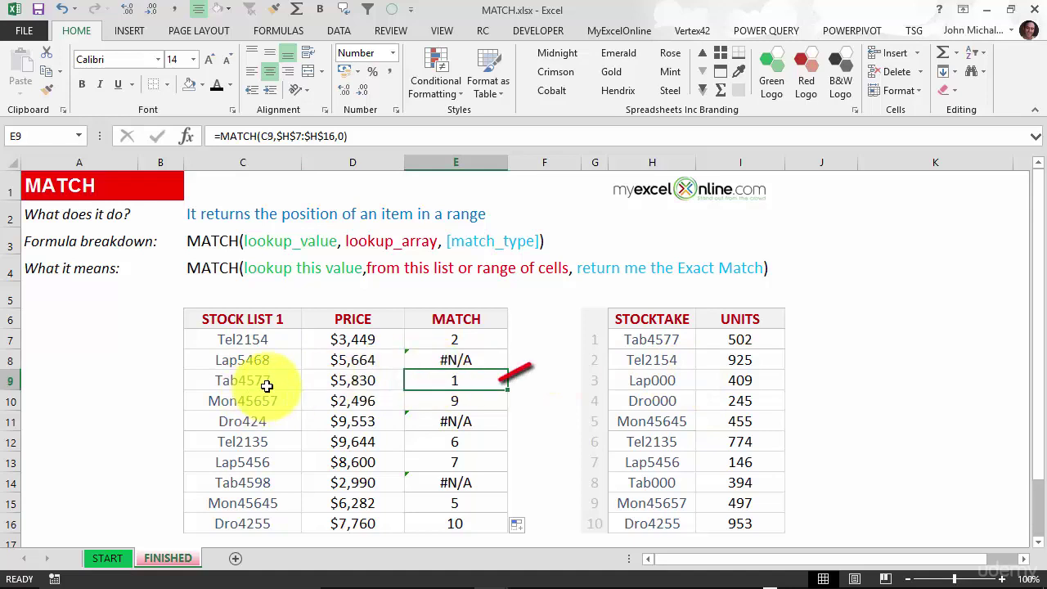
click(675, 338)
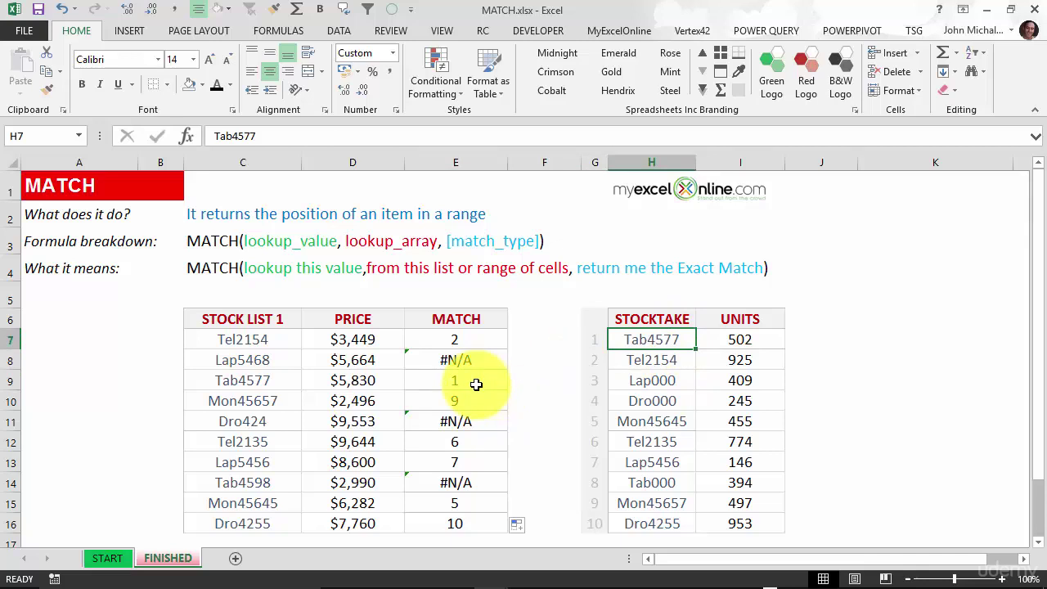
Step: Wrap E7's formula as =IFERROR(MATCH(C7,$H$7:$H$16,0),"OUT OF STOCK")
click(466, 340)
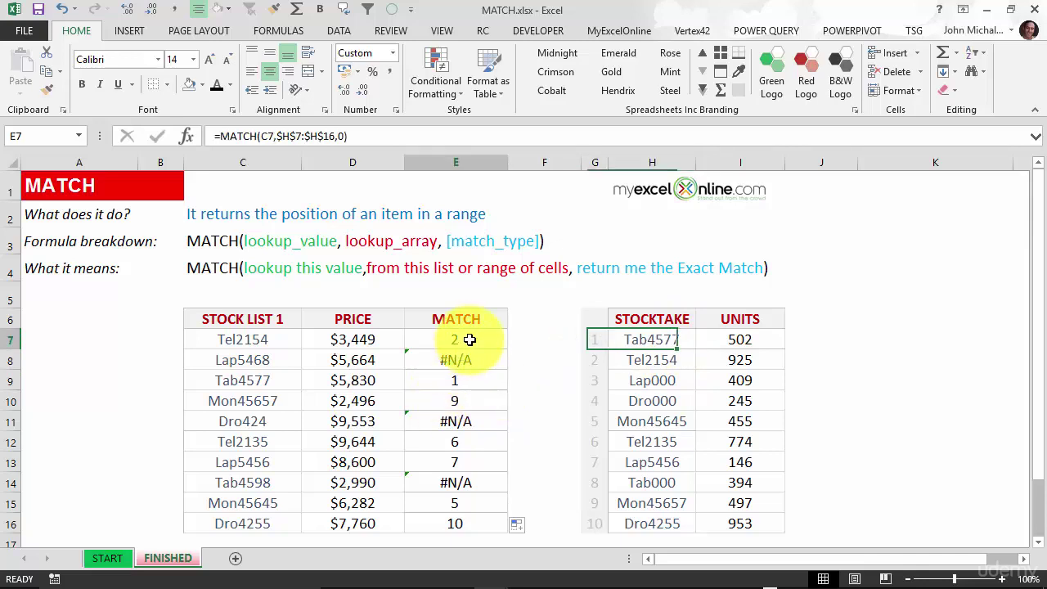
click(215, 134)
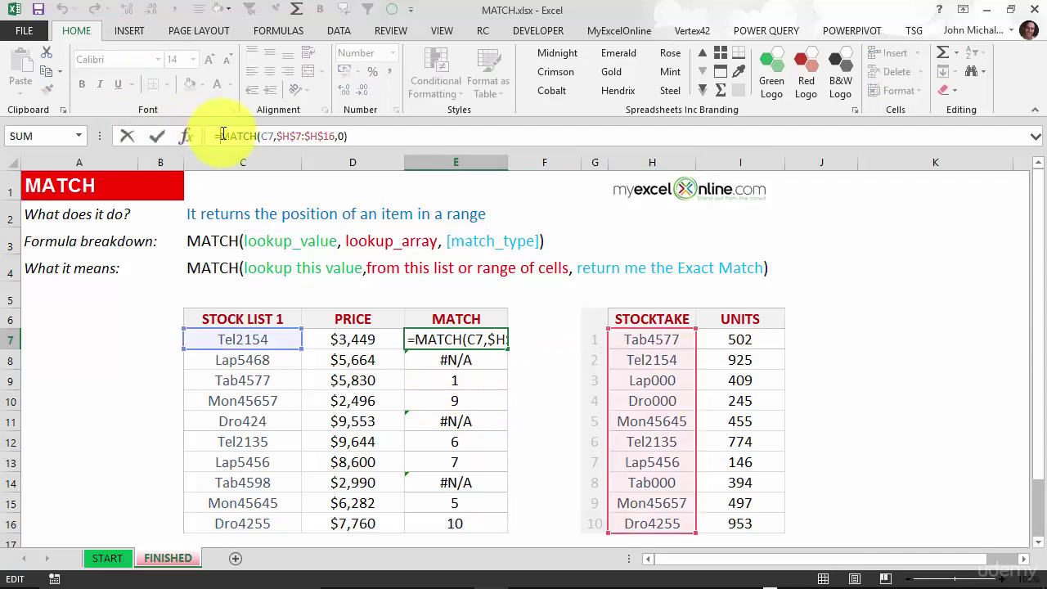
text(IFERROR()
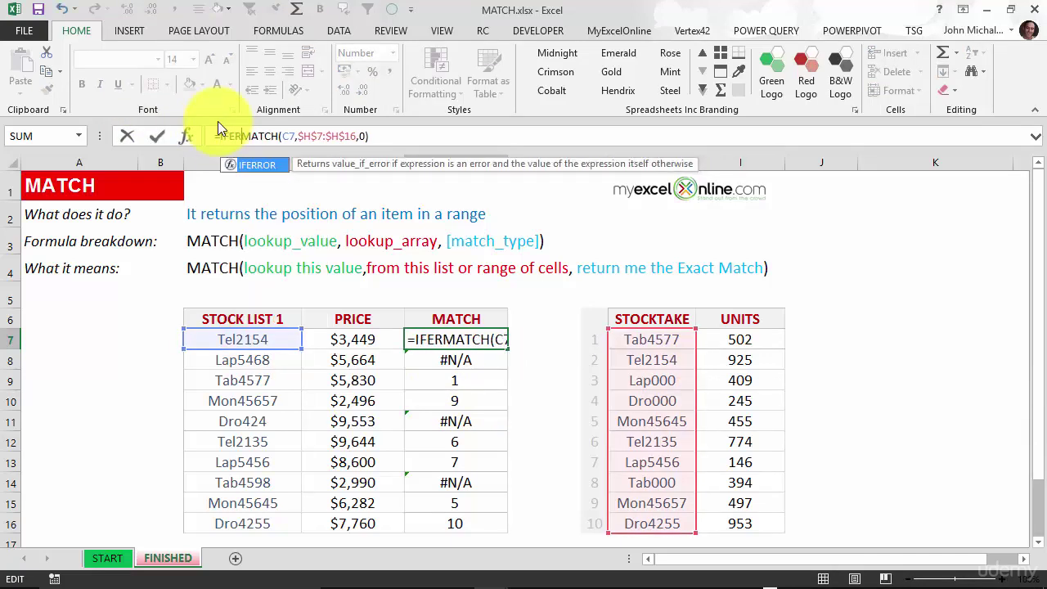
click(451, 136)
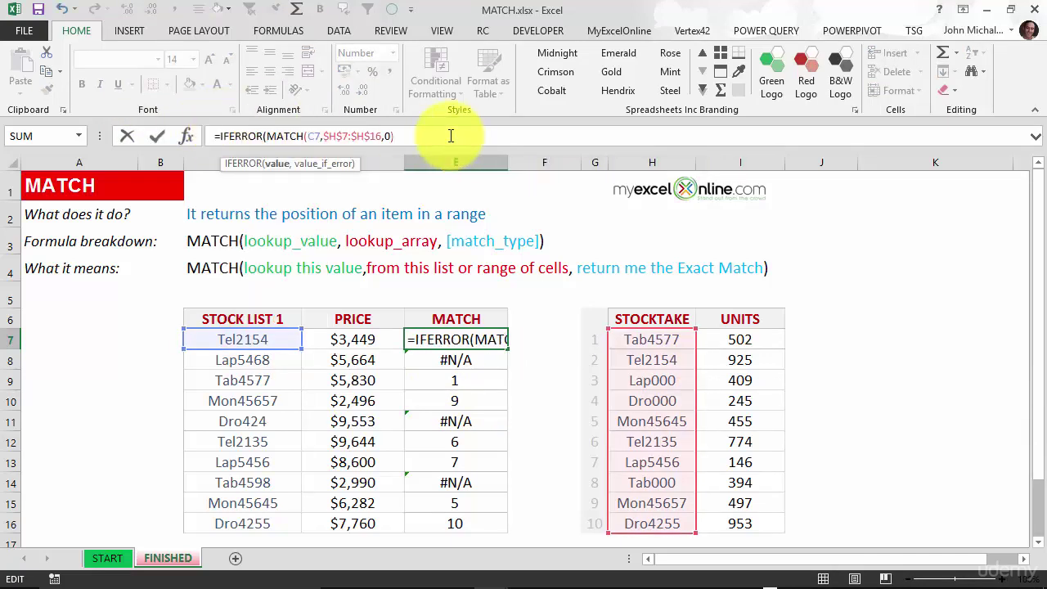
text(,)
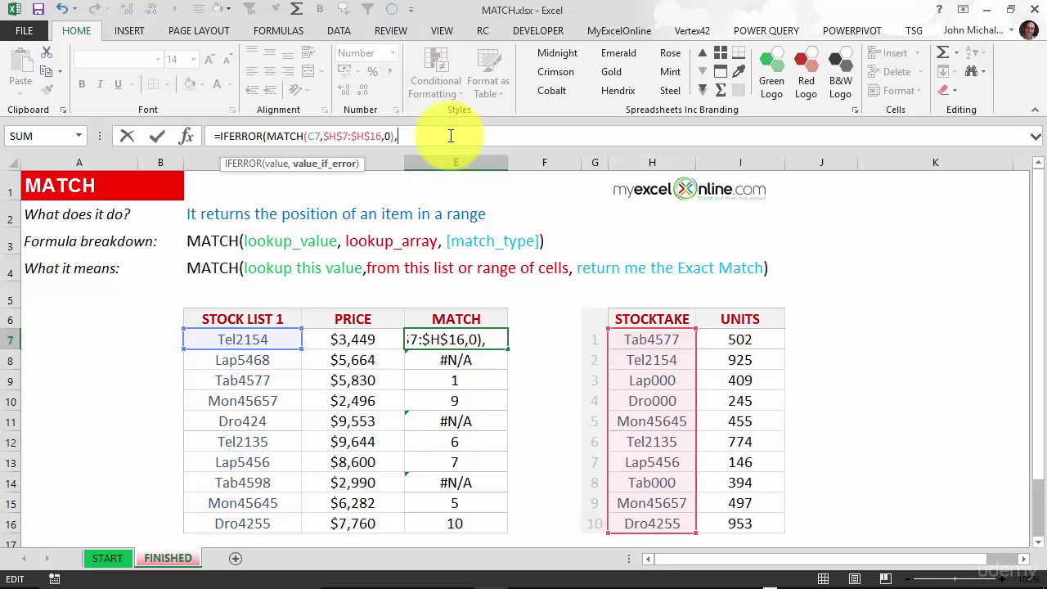
text("OUT O)
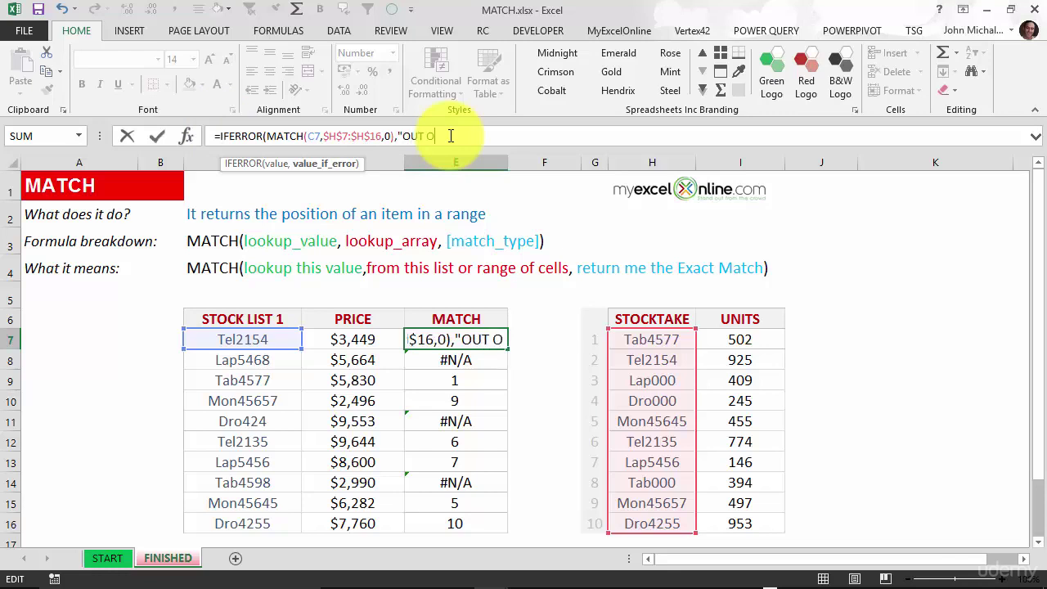
text(F STOC)
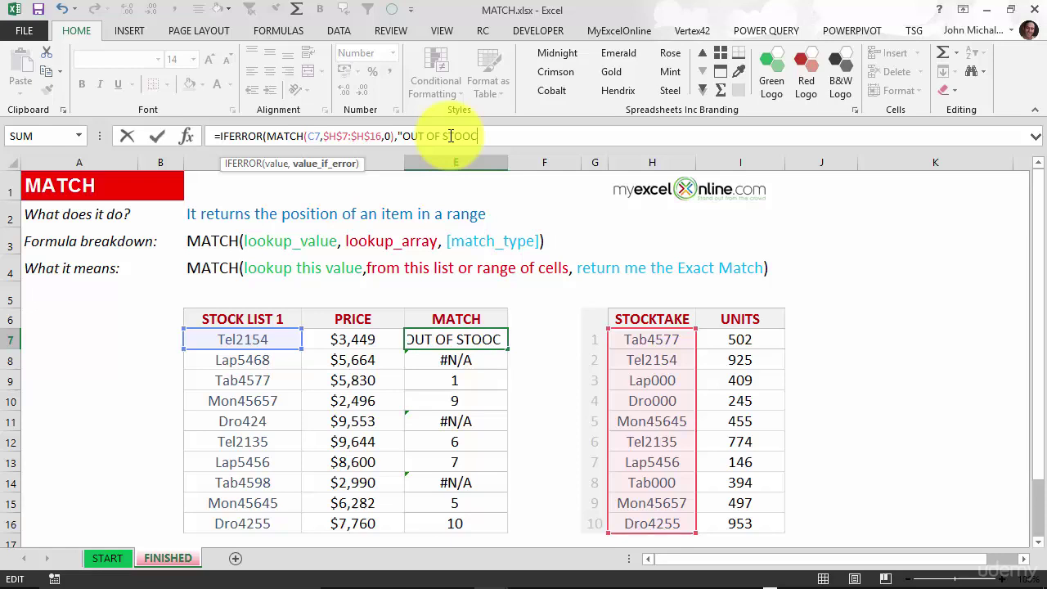
key(Return)
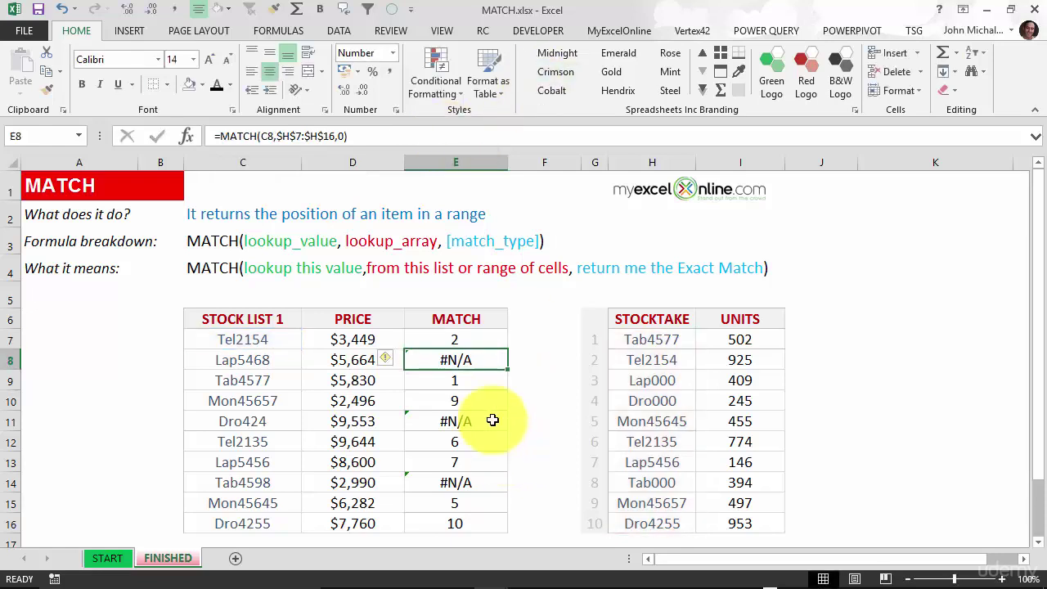
Step: Fill the IFERROR formula down to E16 and check an OUT OF STOCK result
click(484, 335)
double_click(506, 350)
click(483, 423)
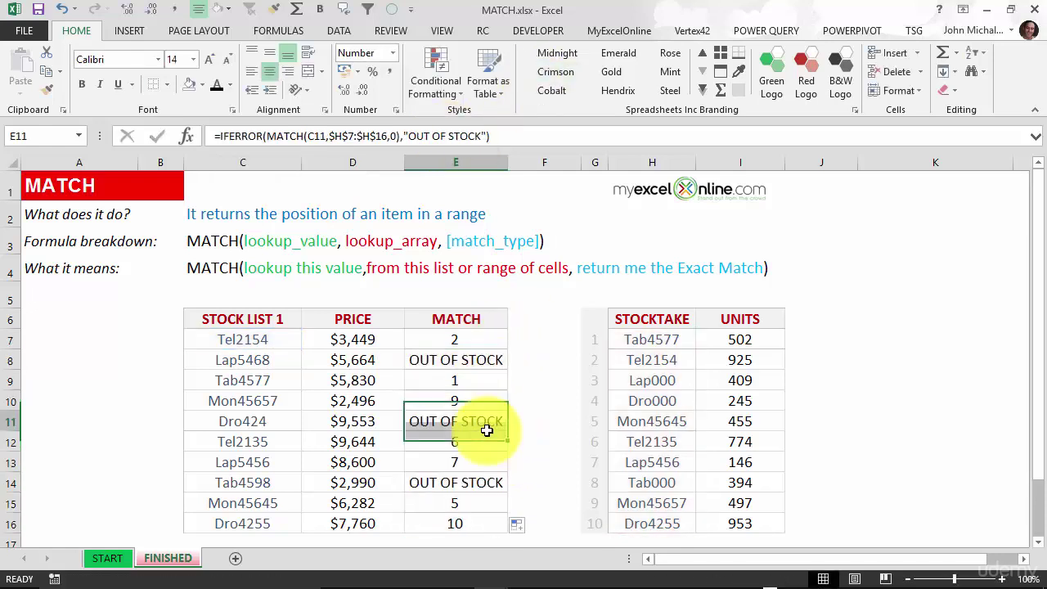
Step: Turn on table filtering and filter the MATCH column to exclude OUT OF STOCK
click(422, 317)
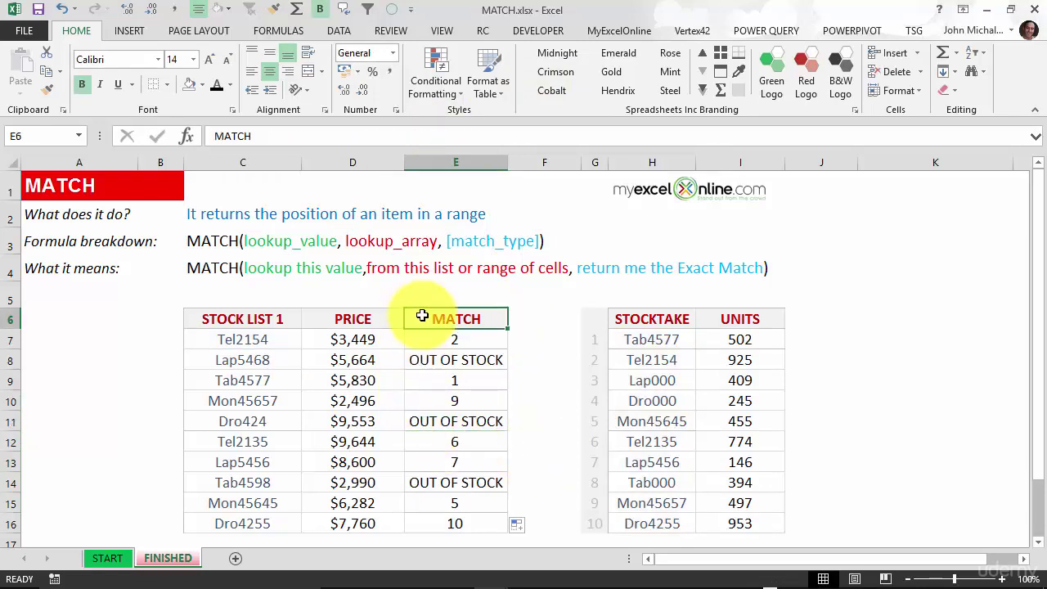
key(ctrl+shift+l)
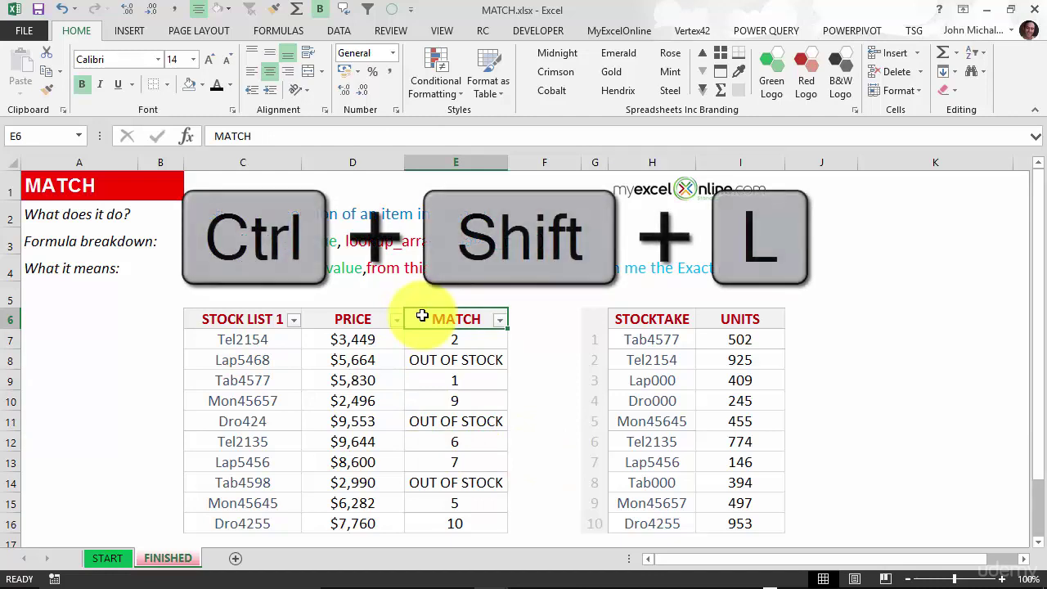
click(499, 320)
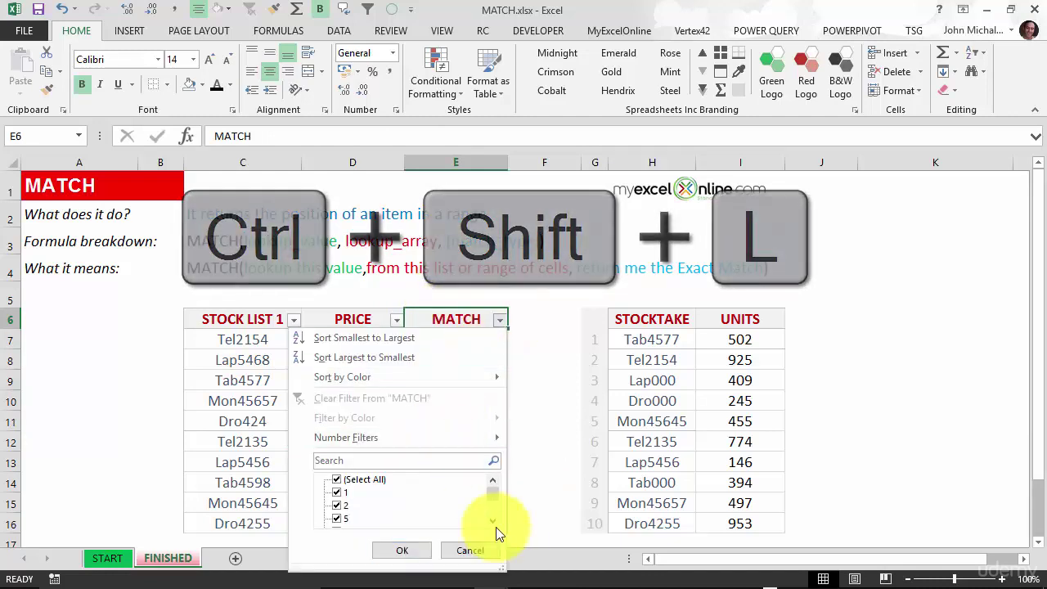
drag(503, 570, 508, 581)
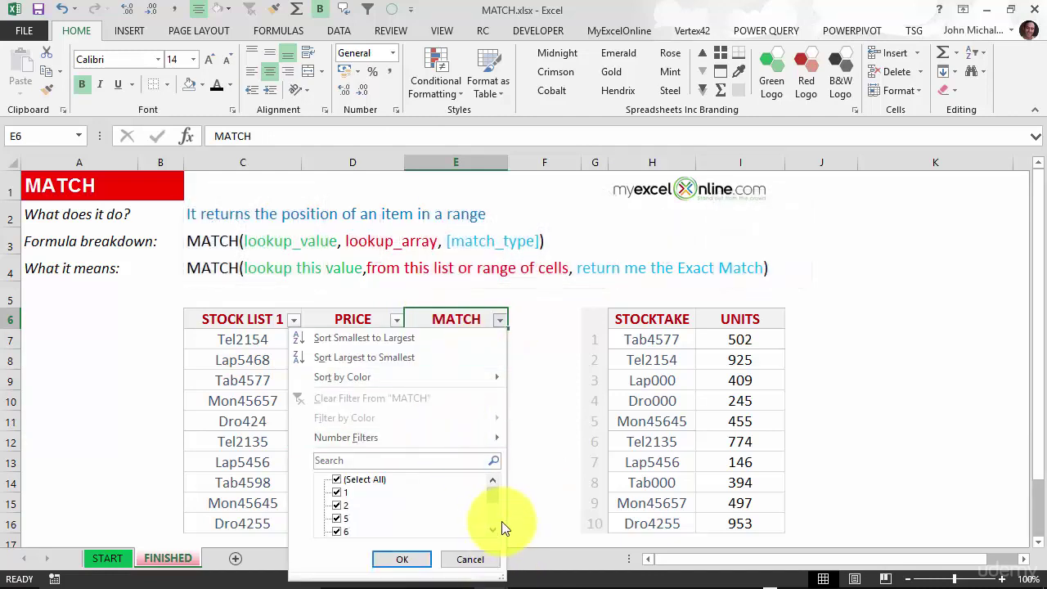
scroll(491, 524, down, 3)
click(339, 520)
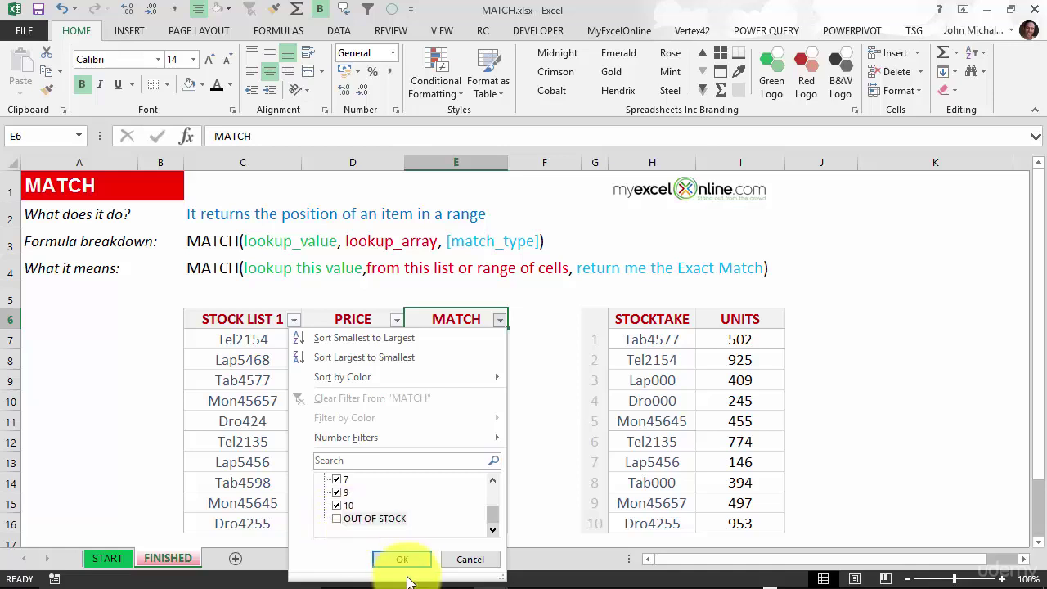
click(403, 560)
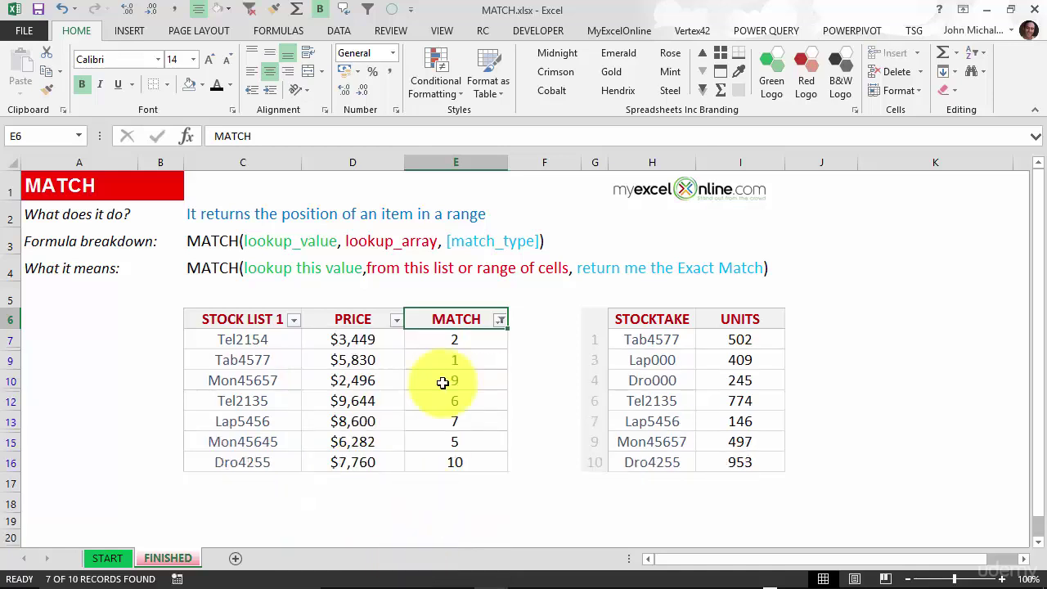
Step: Refilter MATCH to show only OUT OF STOCK and select the three item codes
click(500, 321)
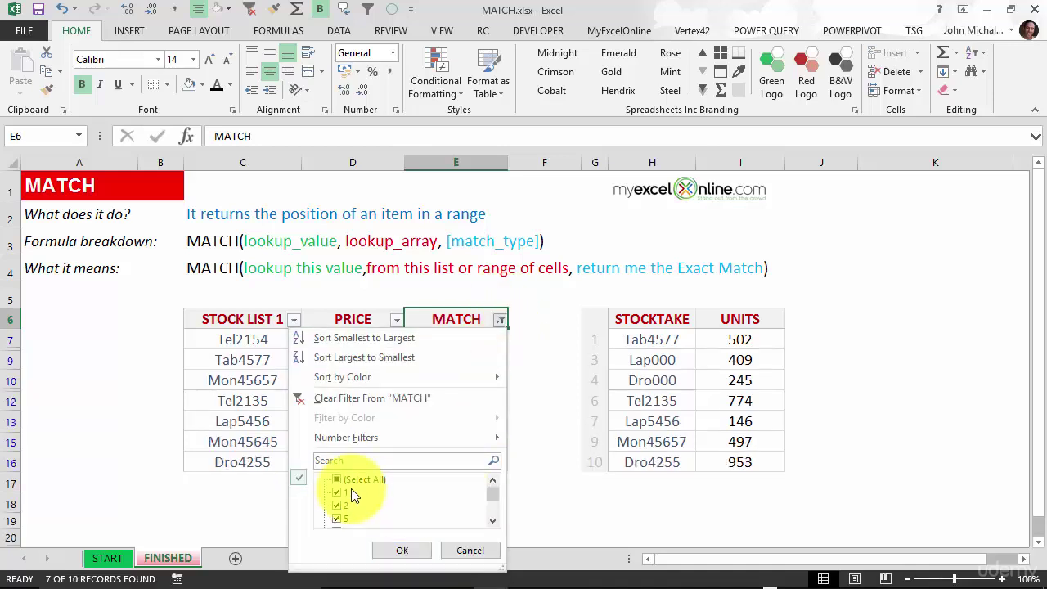
click(337, 479)
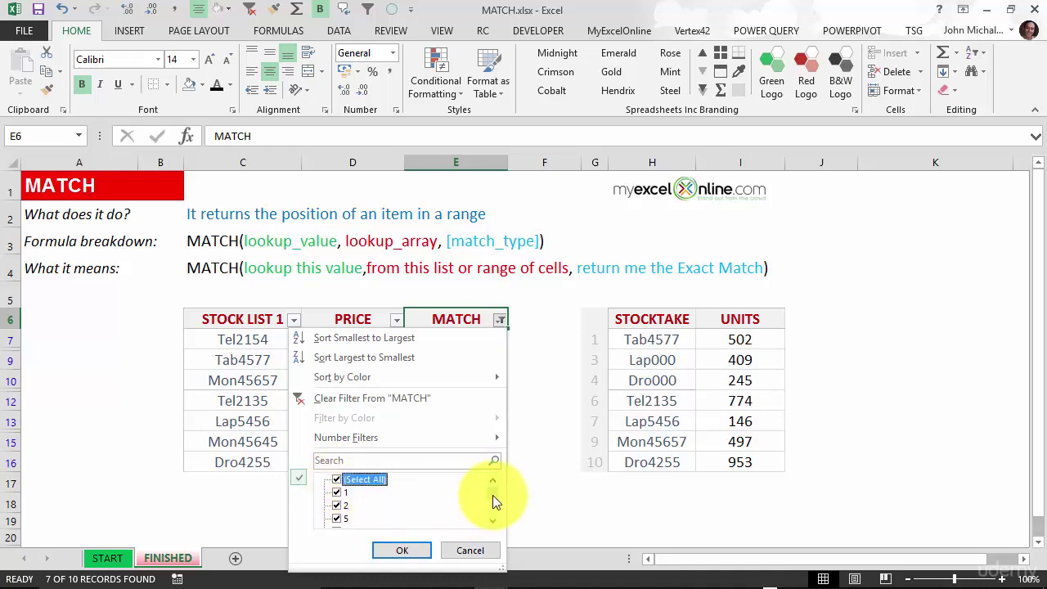
click(338, 480)
scroll(495, 493, down, 3)
click(355, 519)
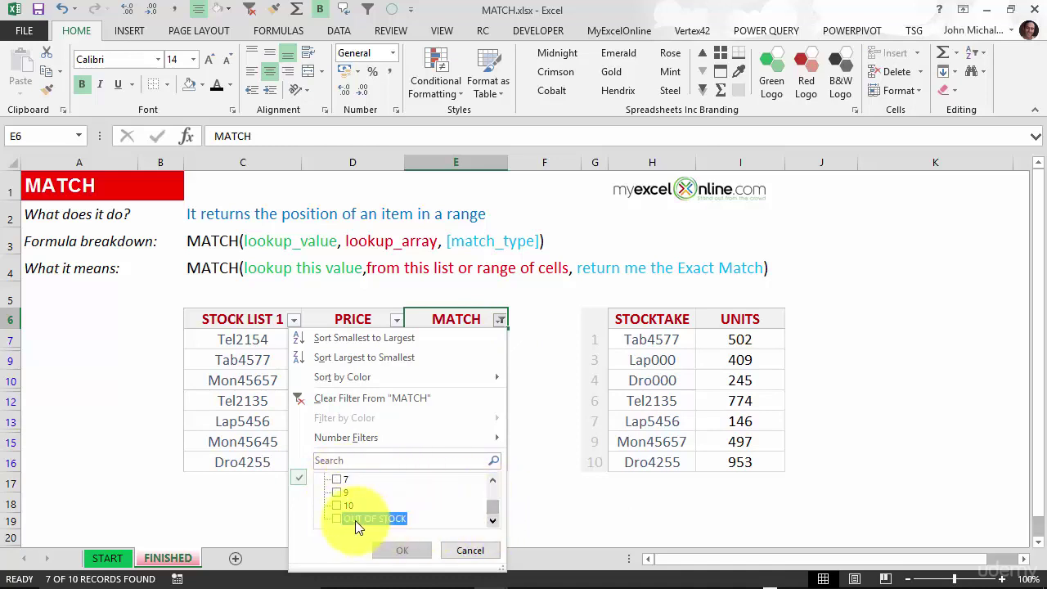
click(392, 548)
drag(278, 343, 273, 379)
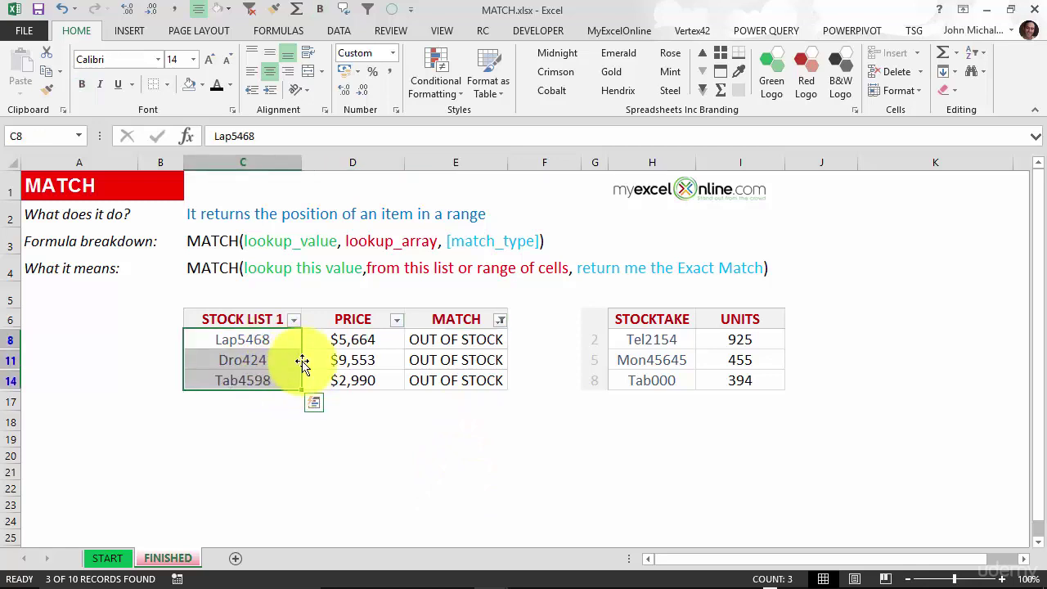